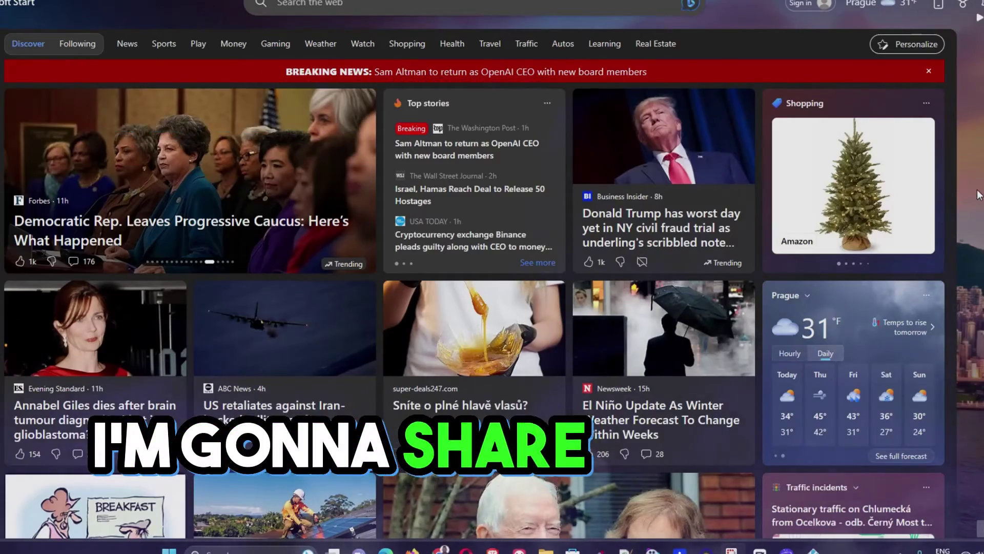
pyautogui.scroll(-2, 979, 193)
pyautogui.scroll(-4, 979, 196)
pyautogui.scroll(-3, 979, 200)
pyautogui.scroll(-3, 979, 204)
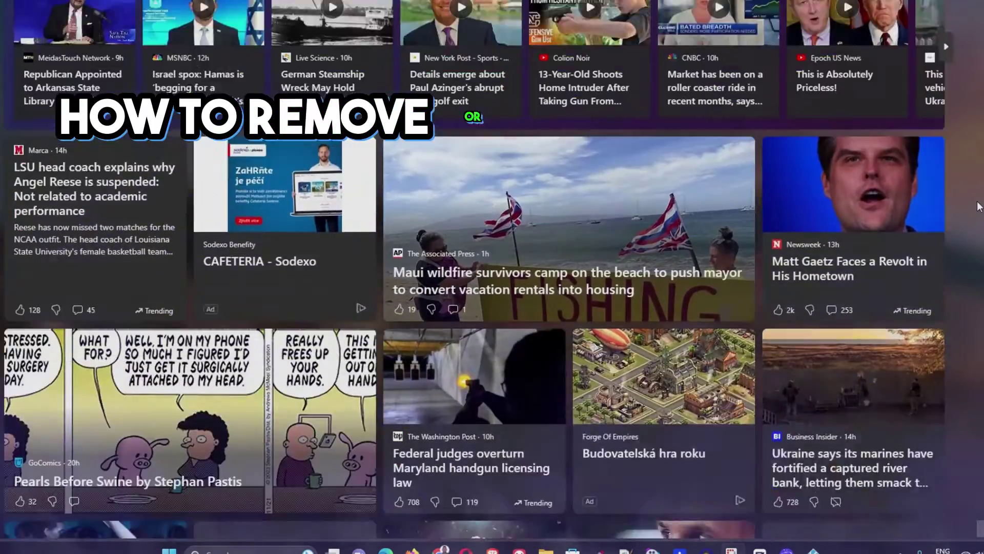
pyautogui.scroll(-3, 979, 207)
pyautogui.scroll(-3, 979, 207)
pyautogui.scroll(-3, 979, 209)
pyautogui.scroll(-3, 978, 209)
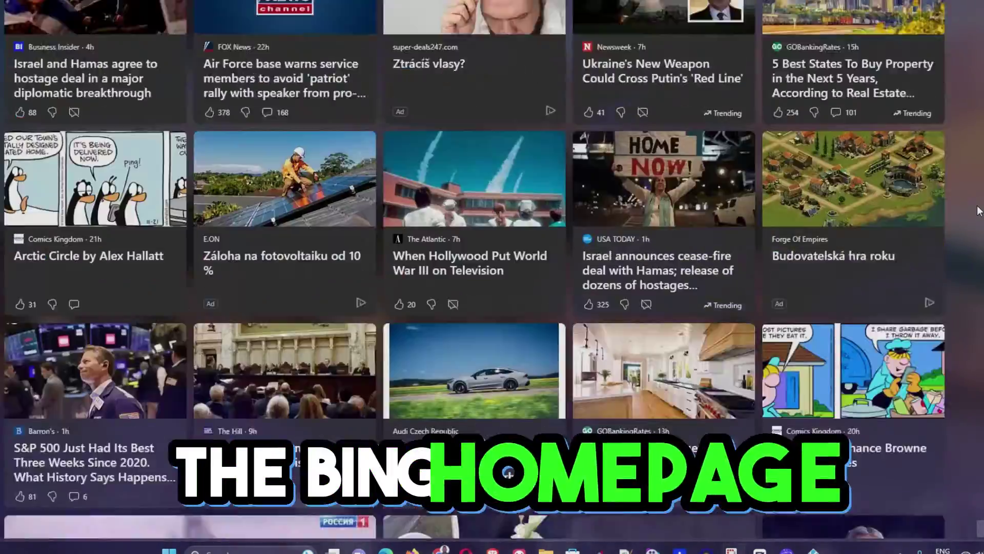
pyautogui.scroll(-5, 978, 210)
pyautogui.scroll(-1, 978, 210)
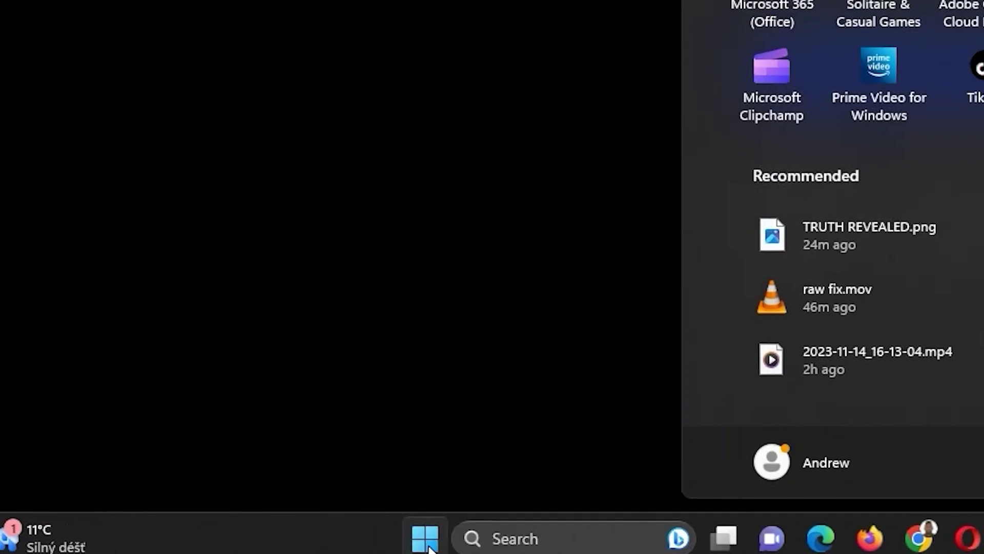
pyautogui.write('edg')
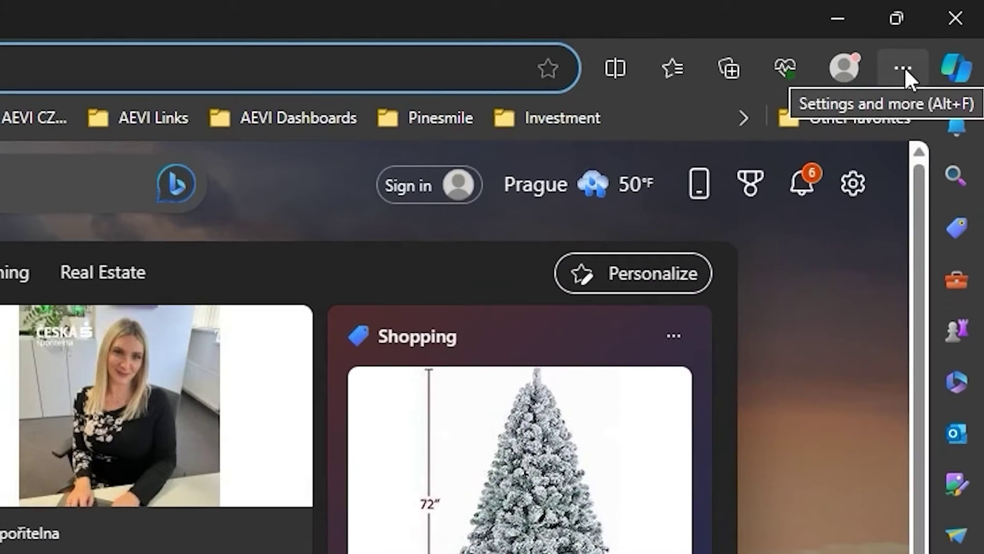
# Go to Edge's Privacy, search, and services settings from the main menu.
pyautogui.click(904, 67)
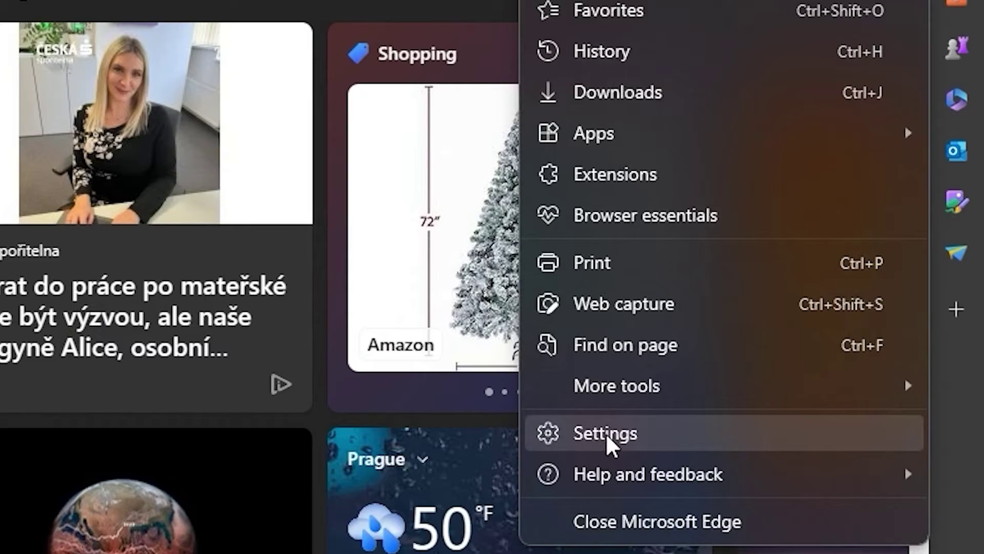
pyautogui.click(606, 433)
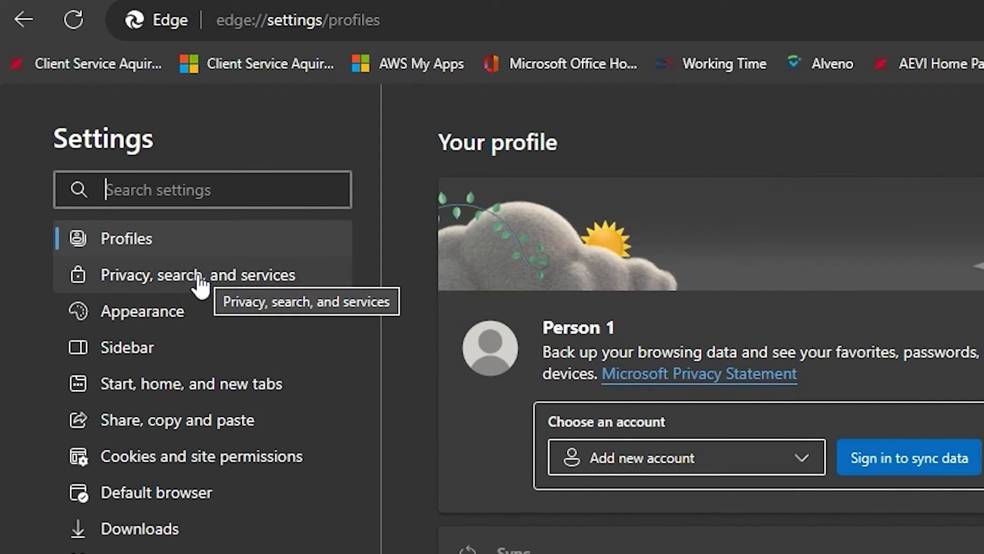
pyautogui.click(198, 279)
pyautogui.scroll(-3, 767, 379)
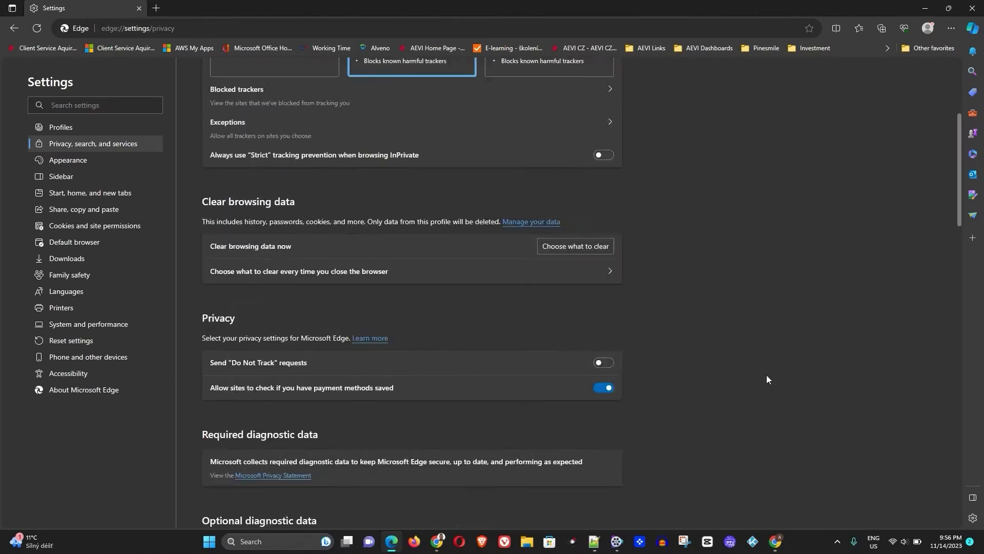
pyautogui.scroll(-5, 767, 379)
pyautogui.scroll(-3, 714, 364)
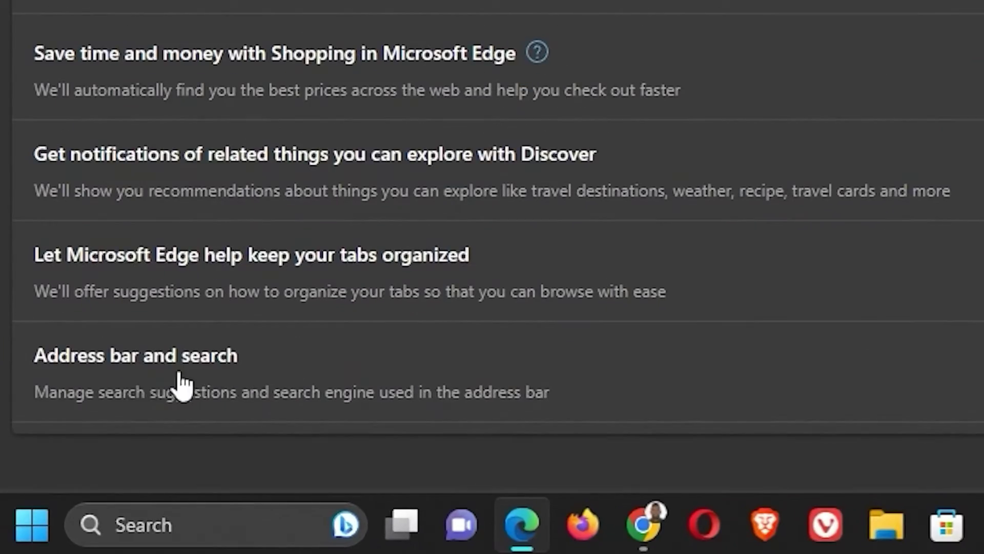
# Make Google the address-bar search engine and keep new-tab searches on the address bar.
pyautogui.click(247, 358)
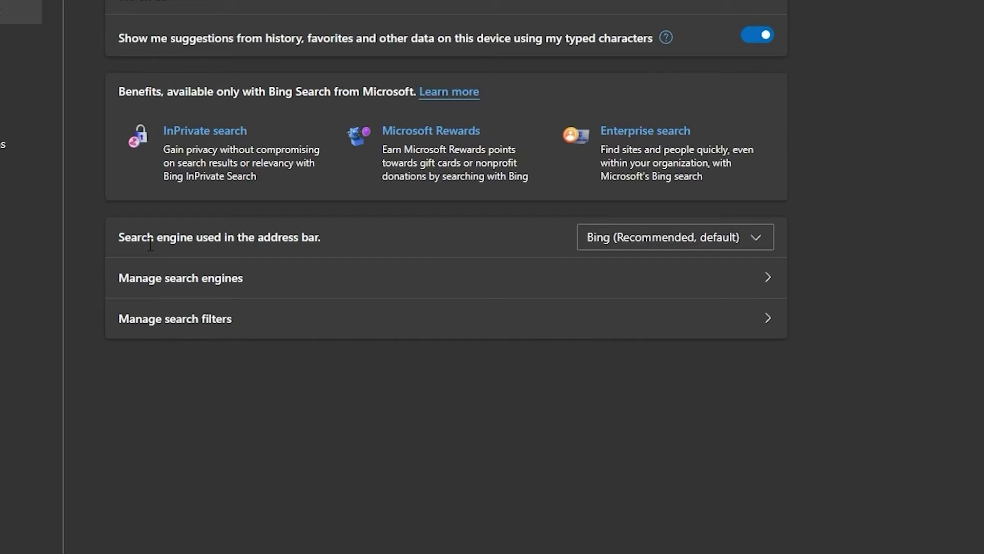
pyautogui.click(213, 279)
pyautogui.moveTo(68, 200); pyautogui.dragTo(359, 213)
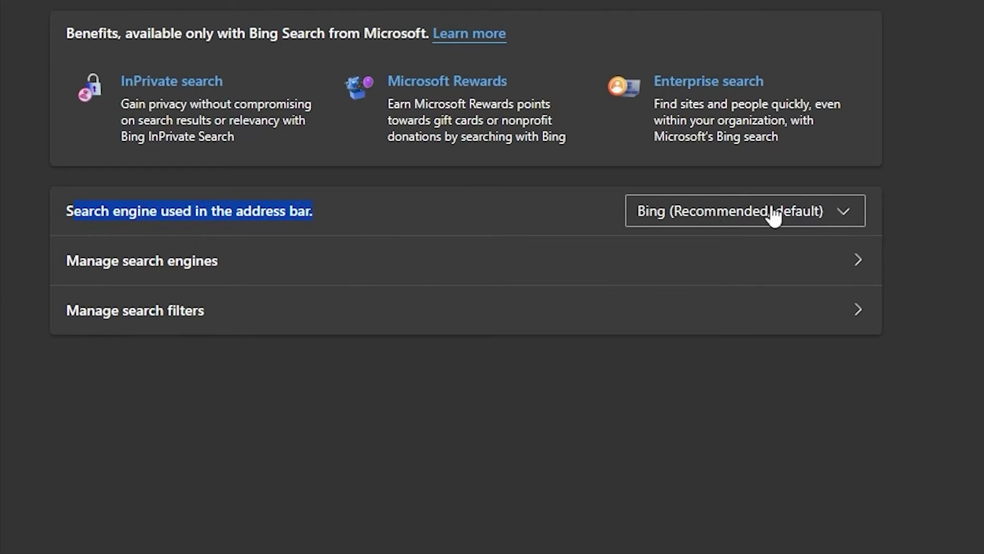
pyautogui.click(724, 219)
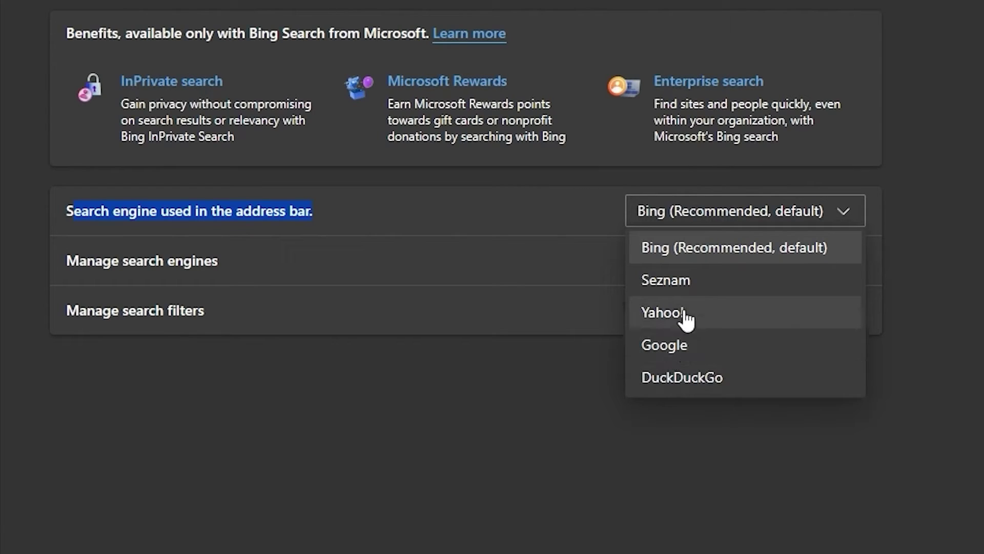
pyautogui.click(680, 346)
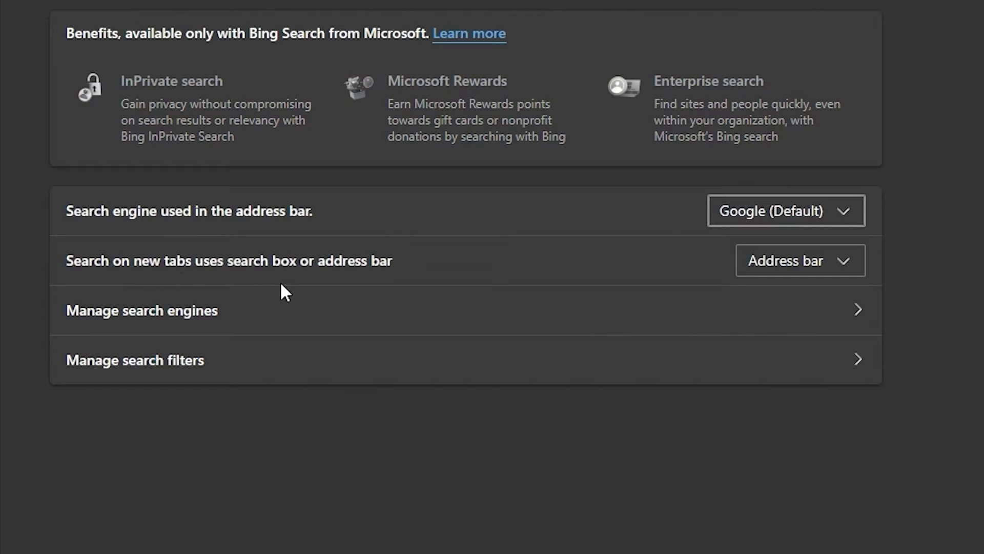
pyautogui.click(822, 270)
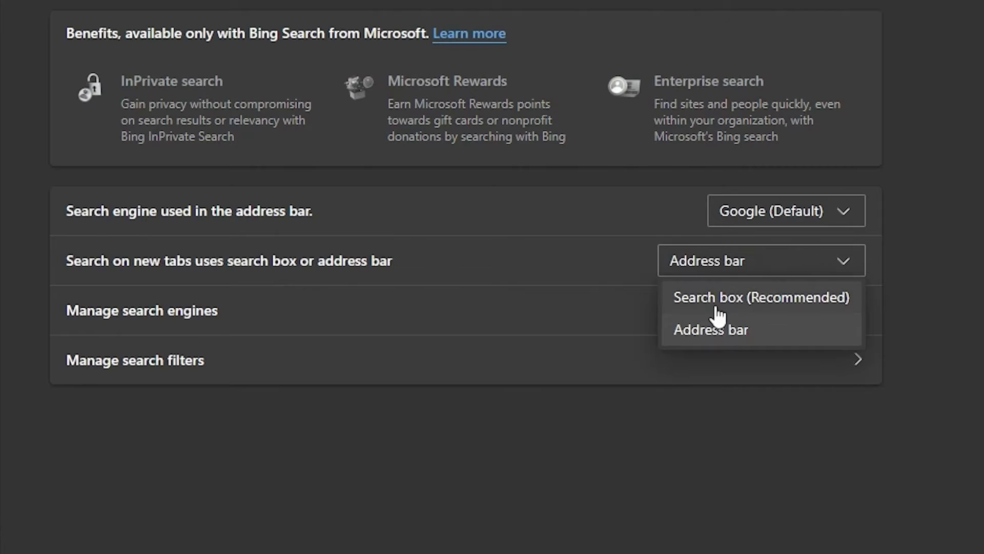
pyautogui.click(712, 338)
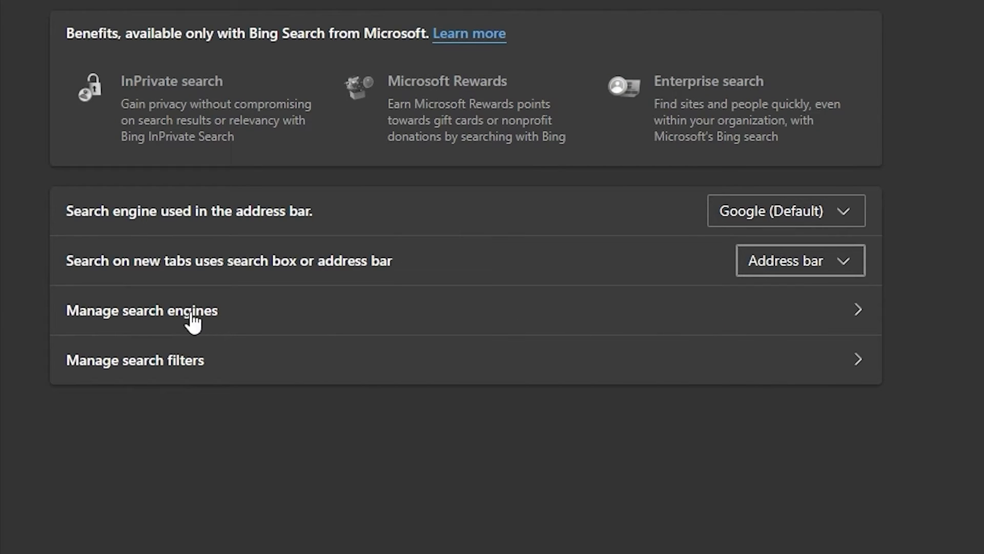
# Remove DuckDuckGo from the Manage search engines list.
pyautogui.click(283, 321)
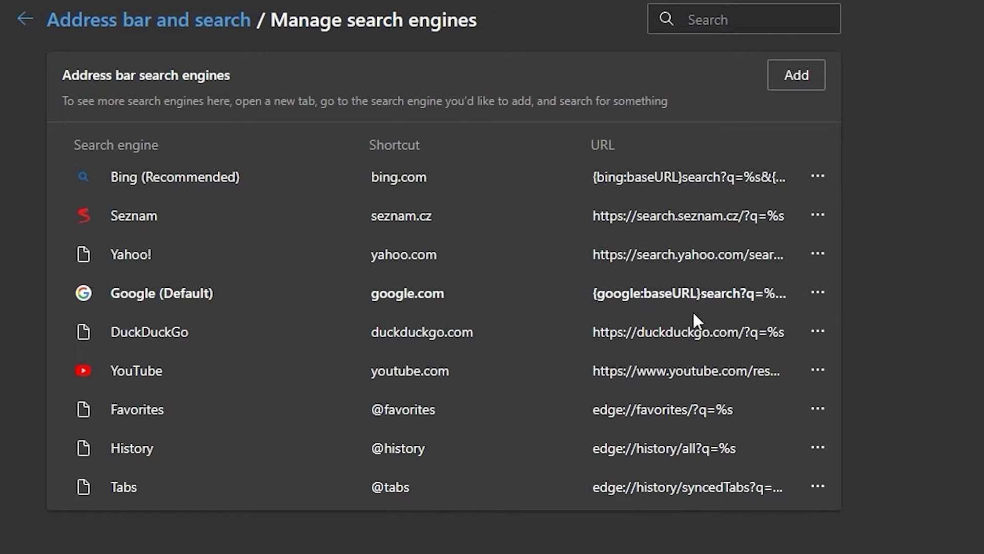
pyautogui.click(817, 294)
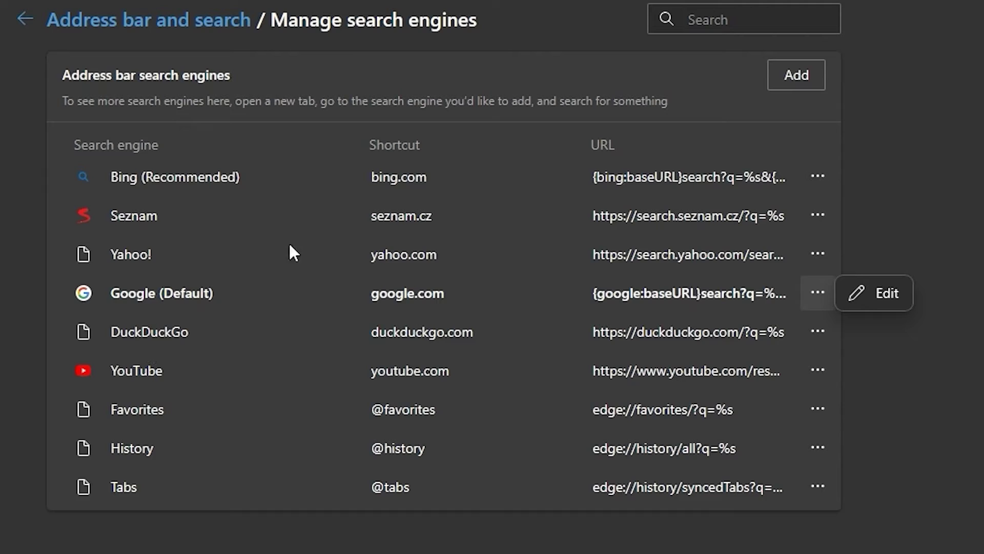
pyautogui.click(819, 369)
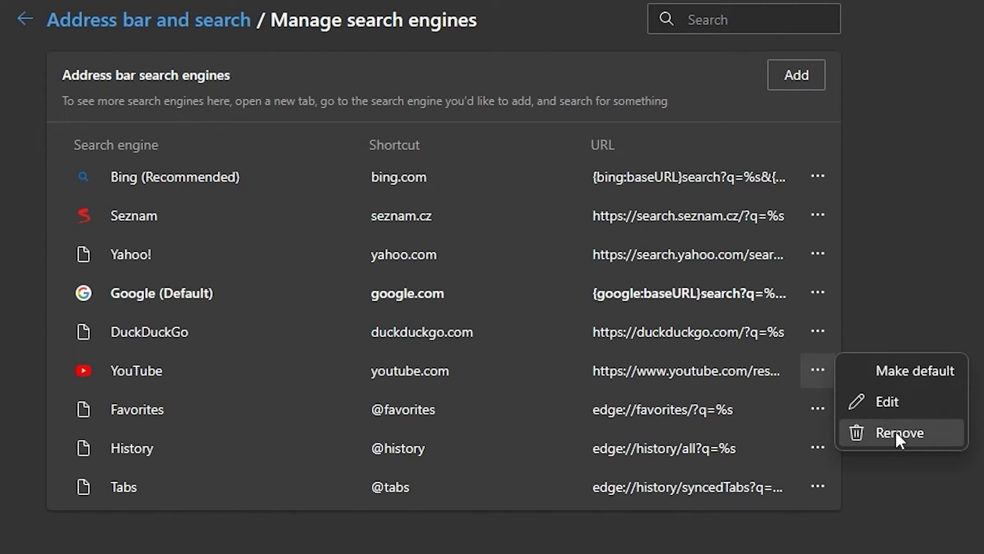
pyautogui.click(812, 329)
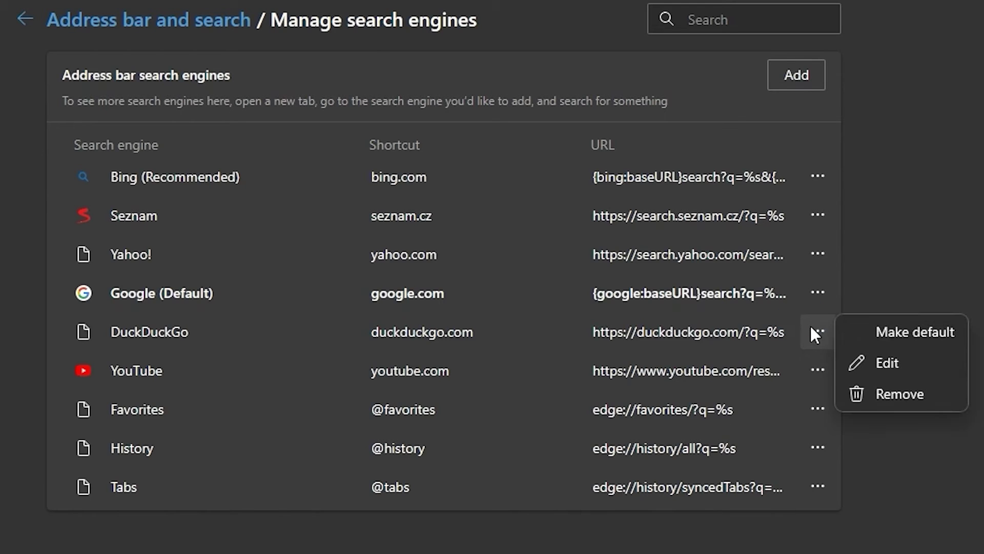
pyautogui.click(889, 399)
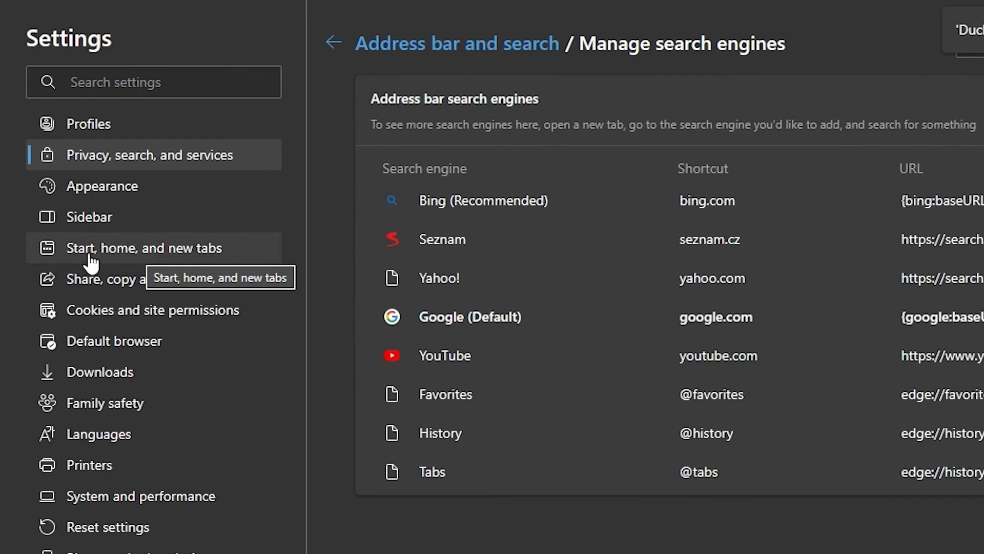
pyautogui.click(125, 254)
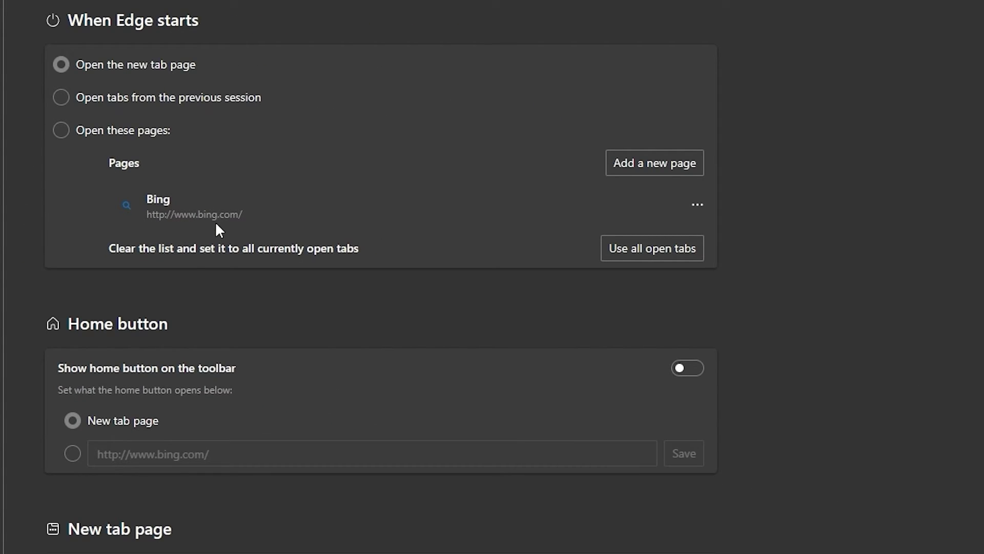
pyautogui.click(699, 206)
pyautogui.click(747, 205)
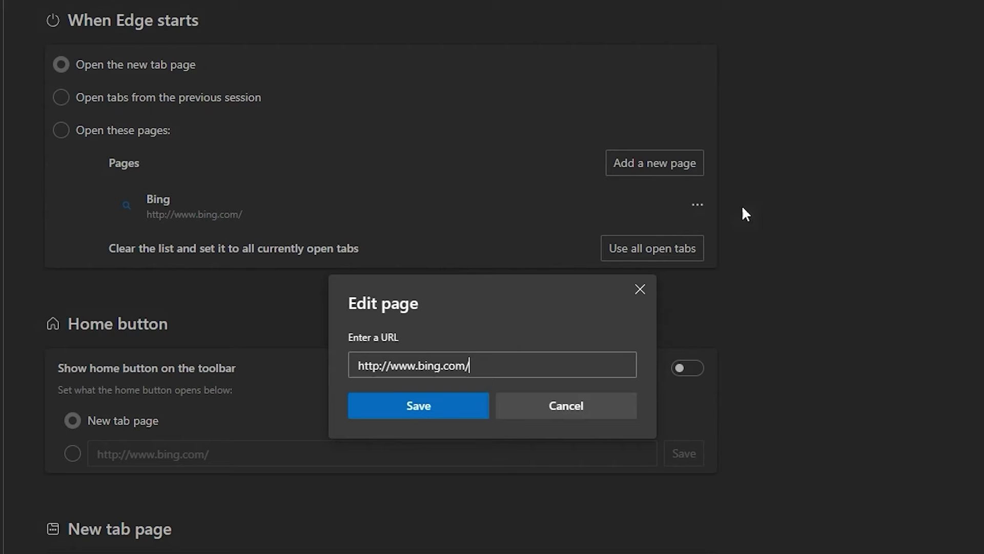
pyautogui.moveTo(471, 365); pyautogui.dragTo(417, 366)
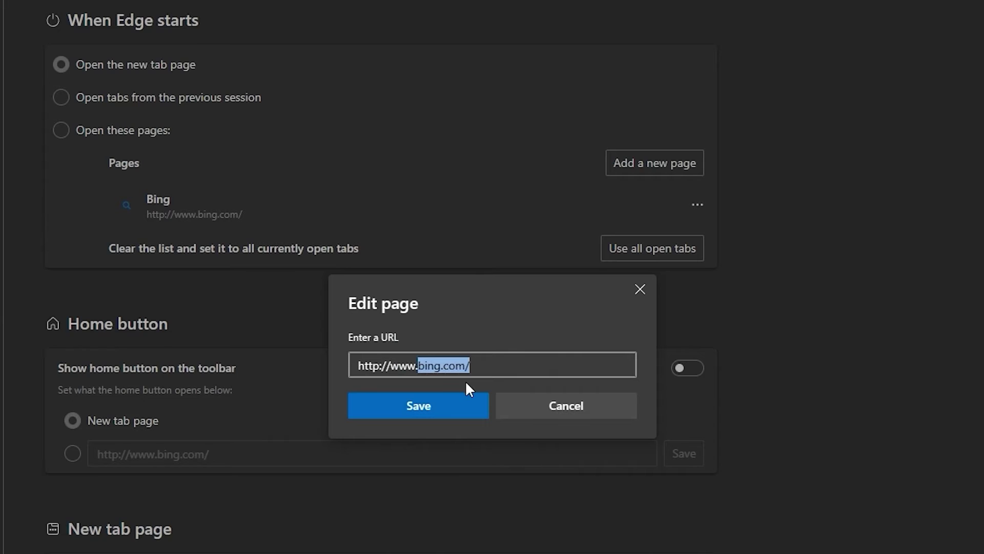
pyautogui.write('google')
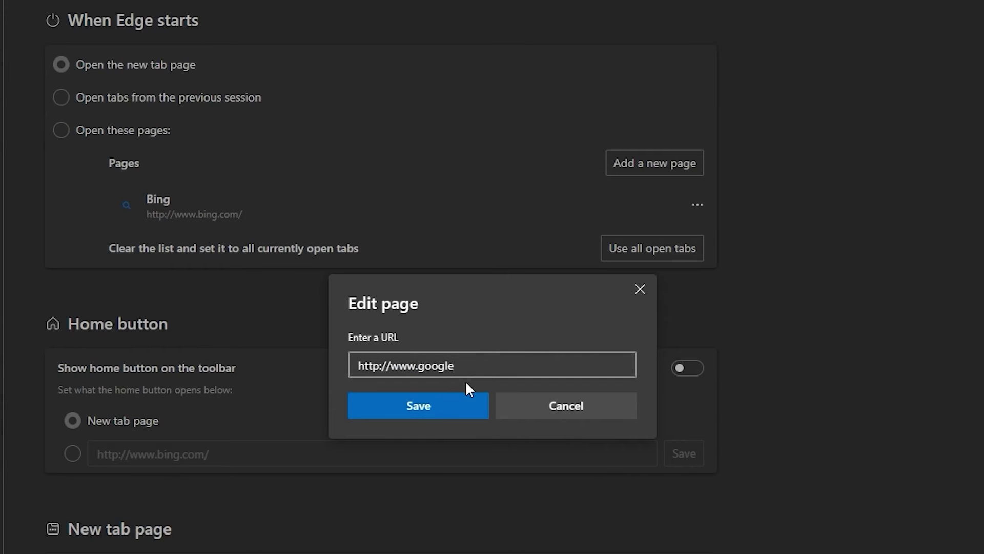
pyautogui.click(424, 409)
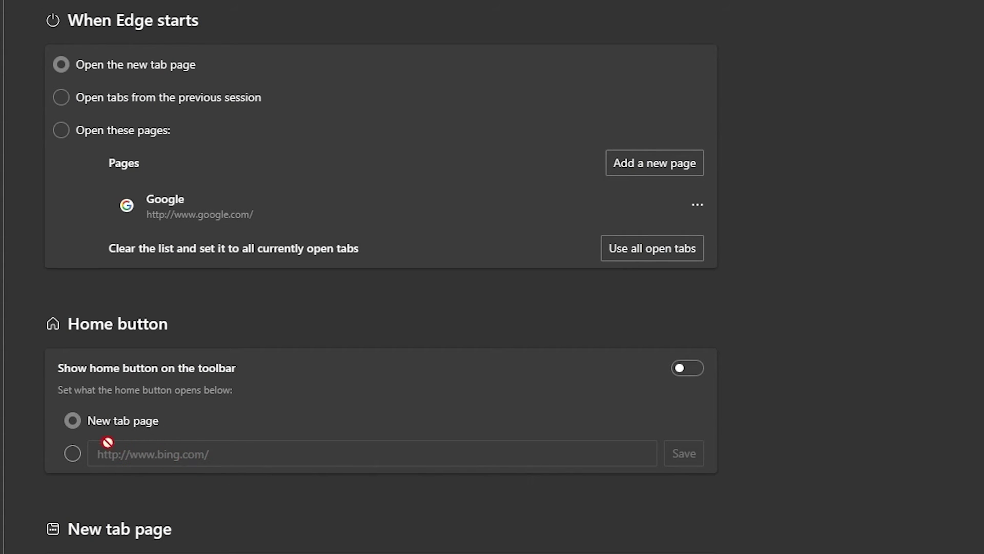
# Set the home button to google.com, open listed pages at startup, and show the home button.
pyautogui.click(74, 453)
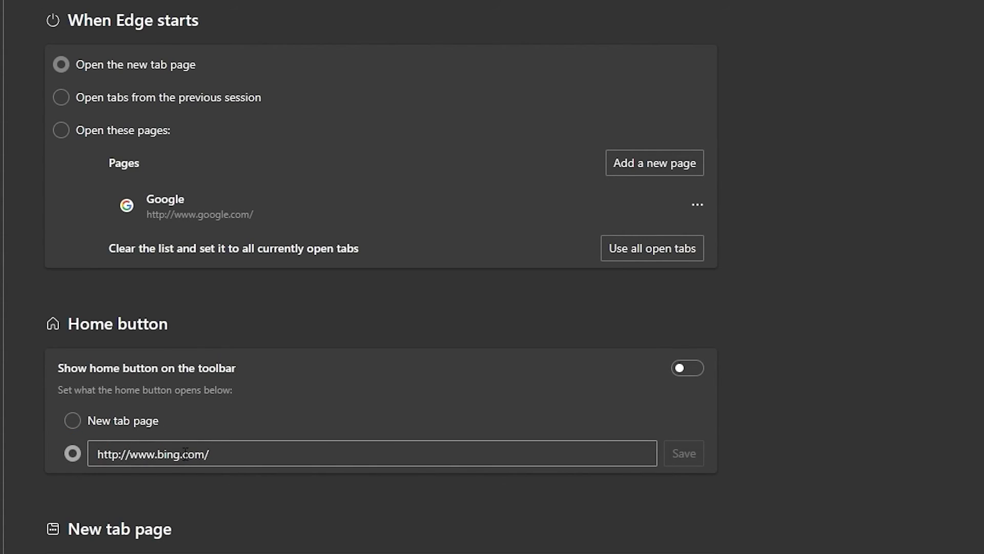
pyautogui.press('BackSpace')
pyautogui.press('BackSpace')
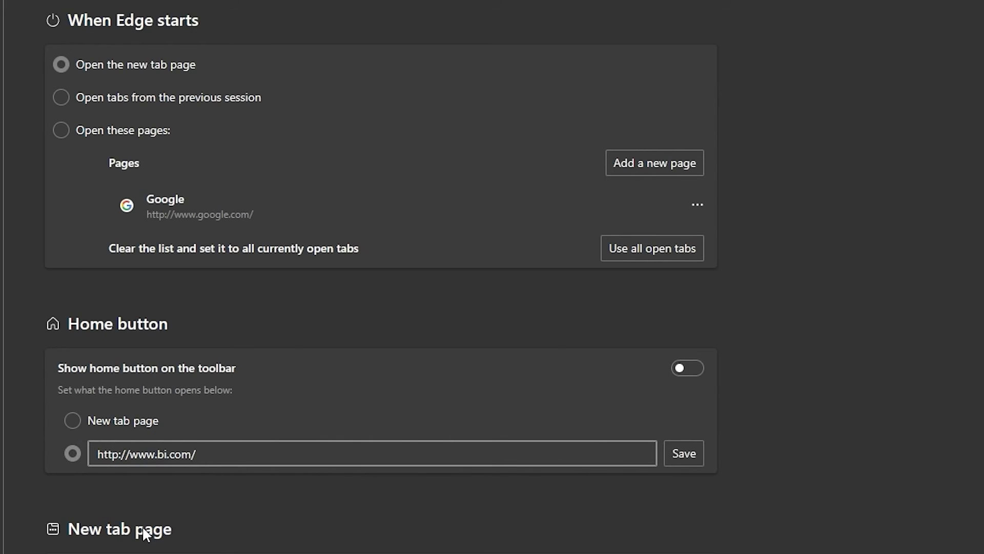
pyautogui.press('BackSpace')
pyautogui.press('BackSpace')
pyautogui.write('google')
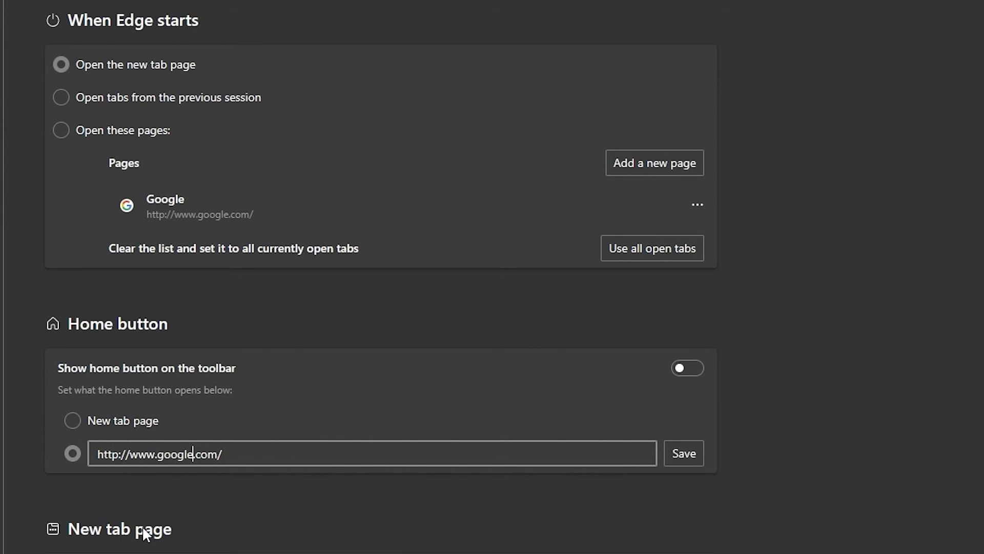
pyautogui.click(682, 450)
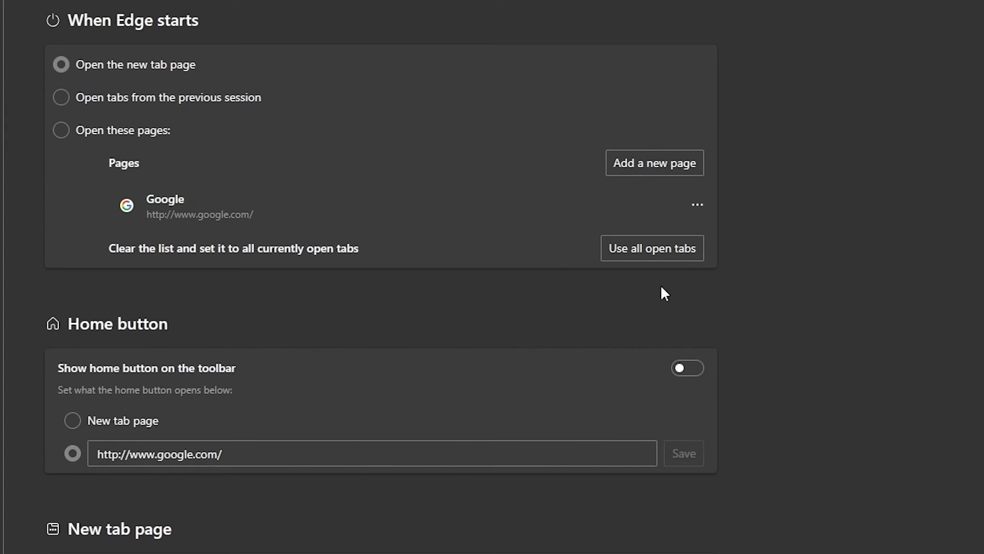
pyautogui.click(63, 131)
pyautogui.click(701, 370)
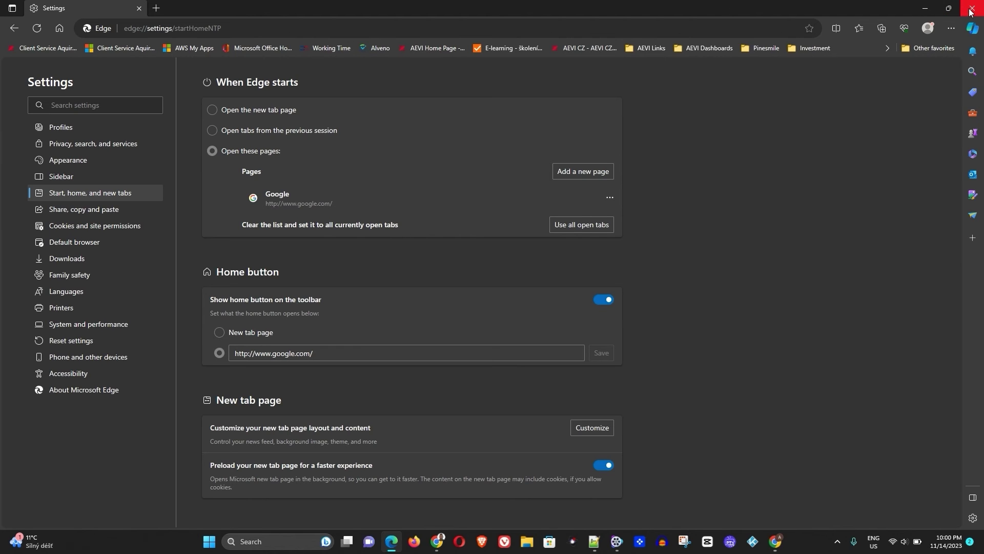
# Close Edge and relaunch Microsoft Edge from the Start menu search.
pyautogui.click(974, 11)
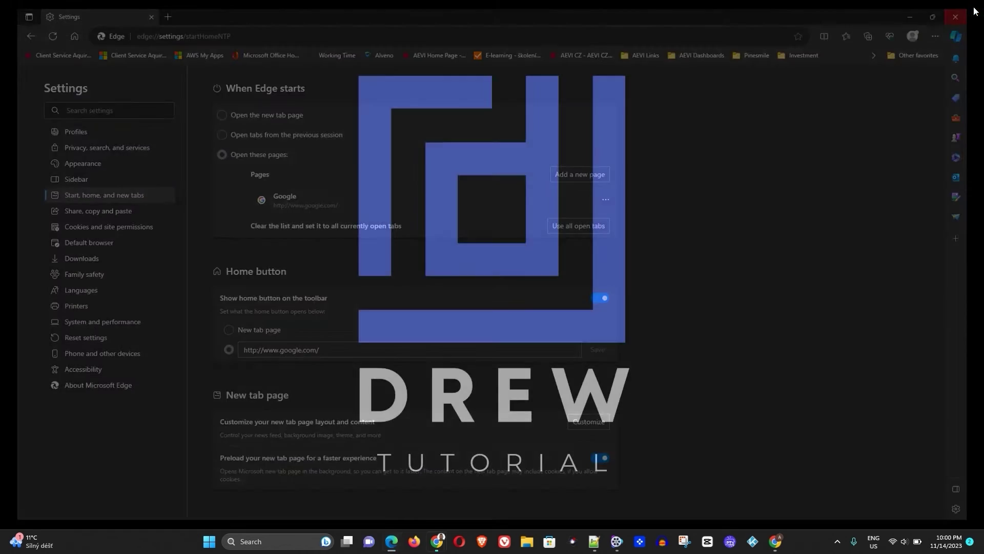
pyautogui.click(219, 542)
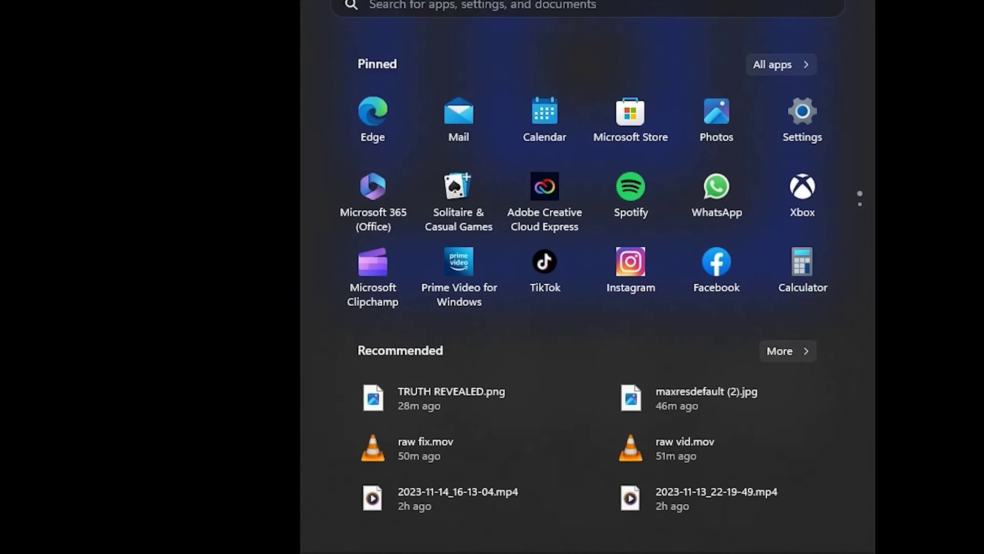
pyautogui.write('ee')
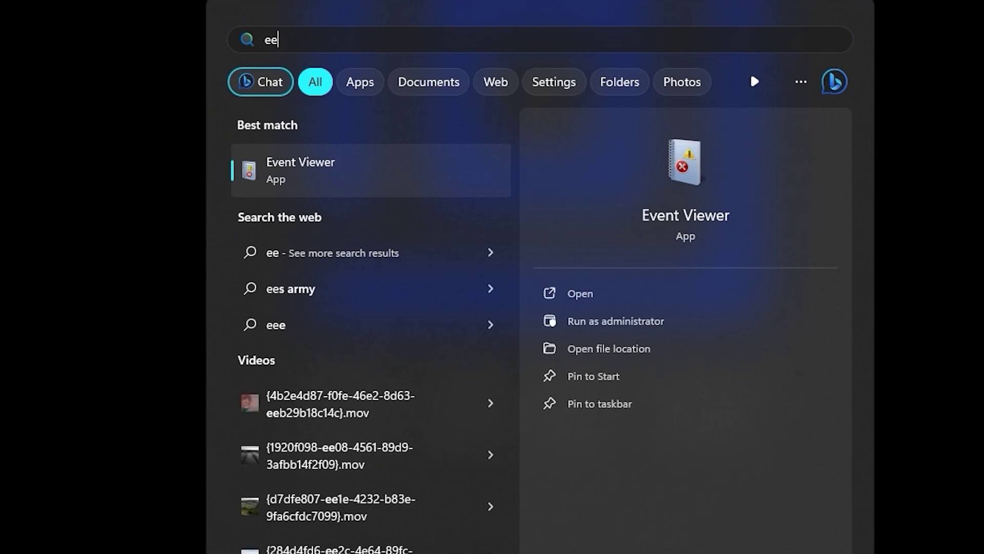
pyautogui.press('BackSpace')
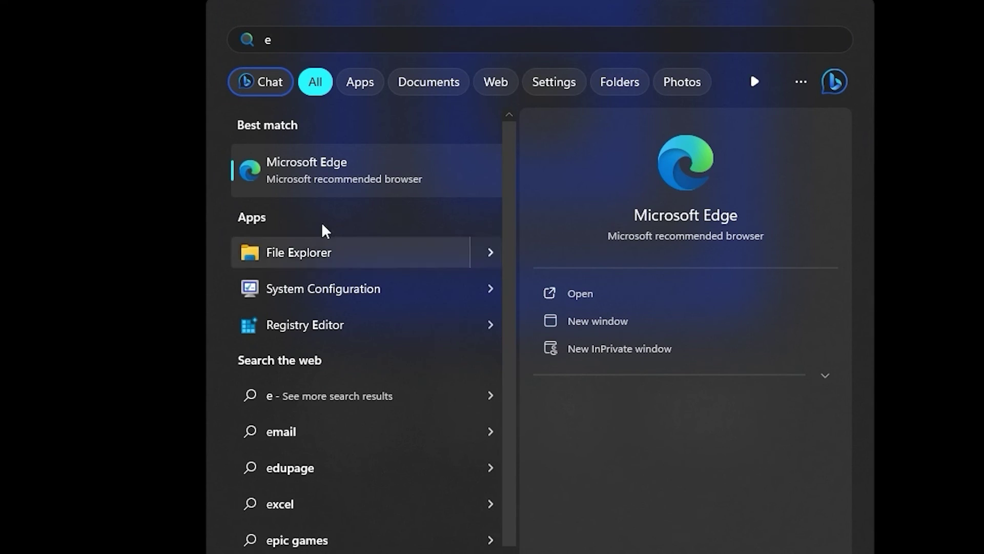
pyautogui.click(322, 168)
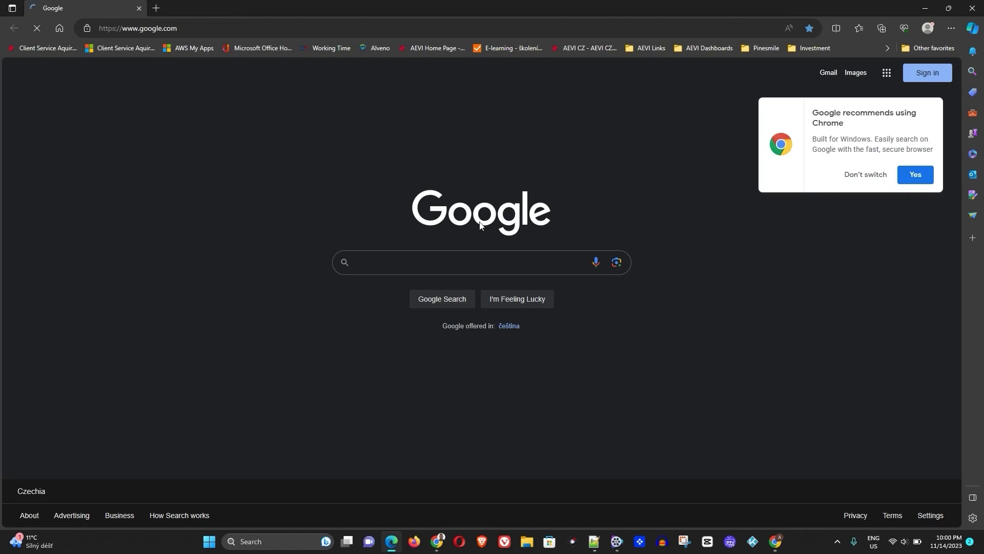